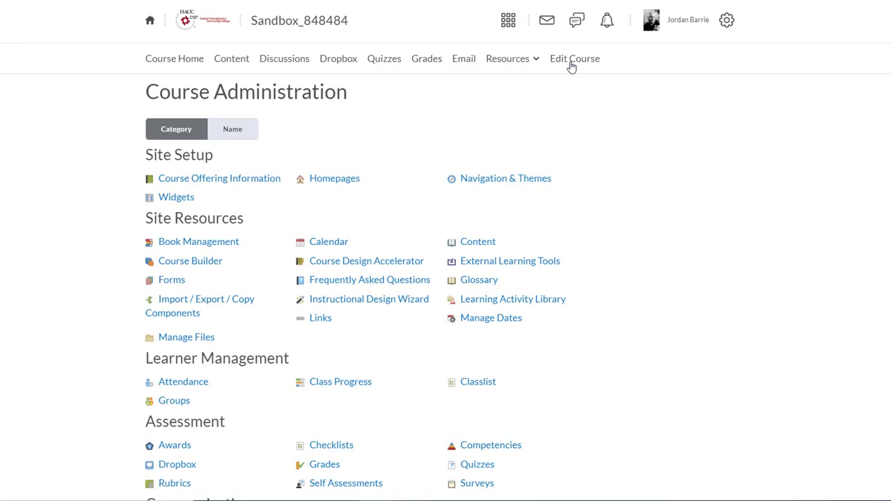
Open Widgets under Site Setup to show the Custom Widget List
left_click(187, 200)
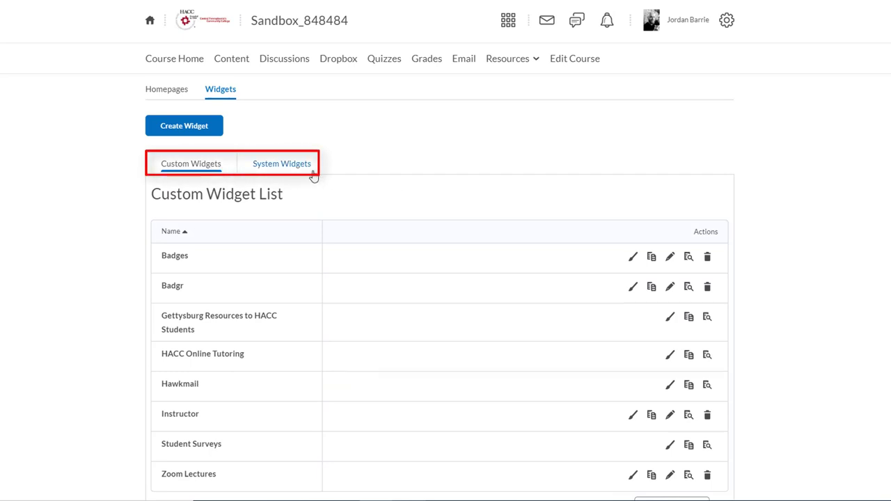
Create a new custom widget named 'Instructor Contact' and open its empty Content editor
left_click(220, 137)
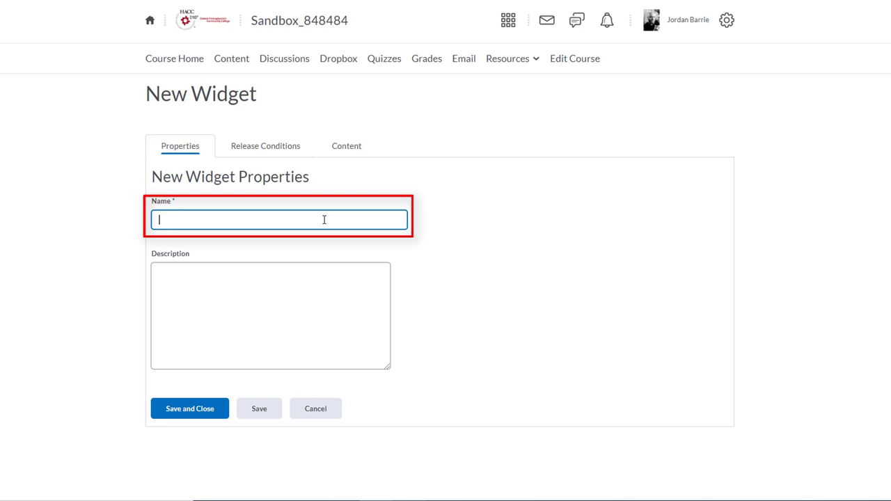
type("Instructor")
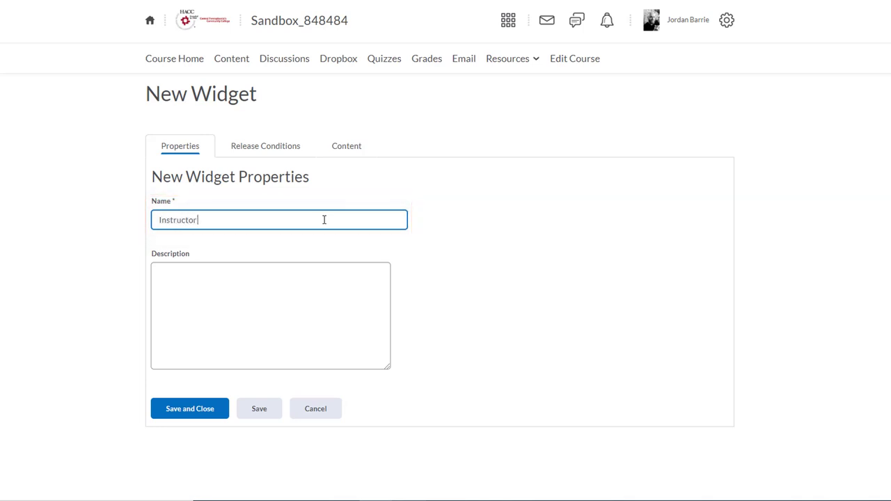
type(" Contact")
left_click(348, 146)
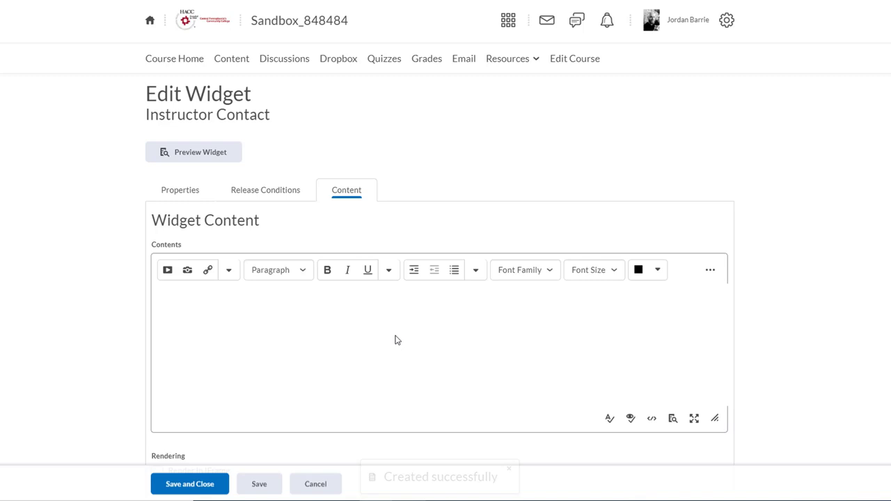
Upload frink.jpg from the computer and insert it with the professor's name as alt text
left_click(191, 280)
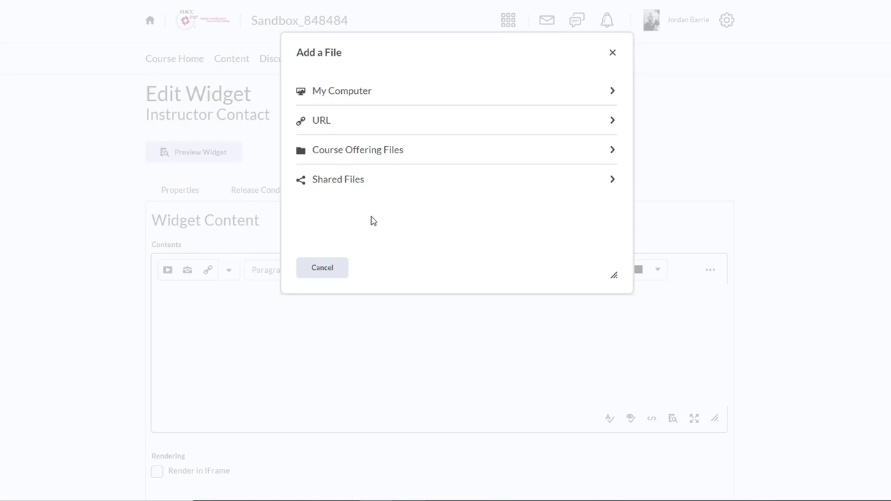
left_click(402, 98)
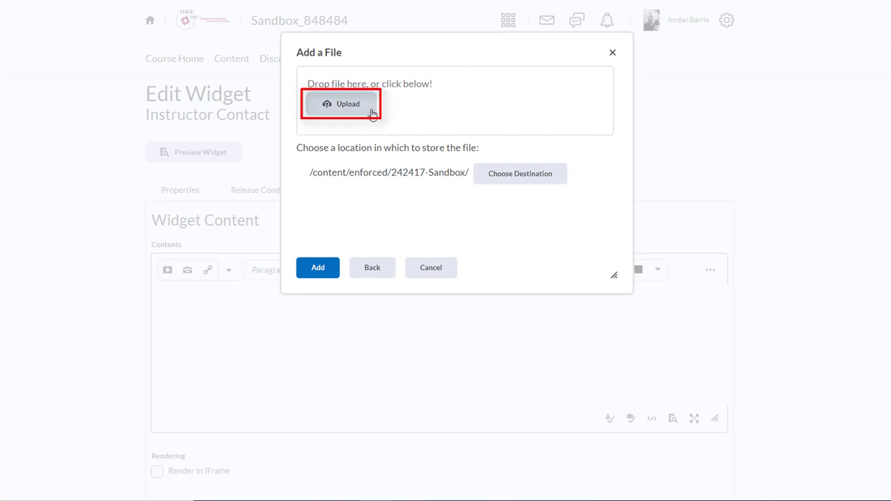
left_click(372, 112)
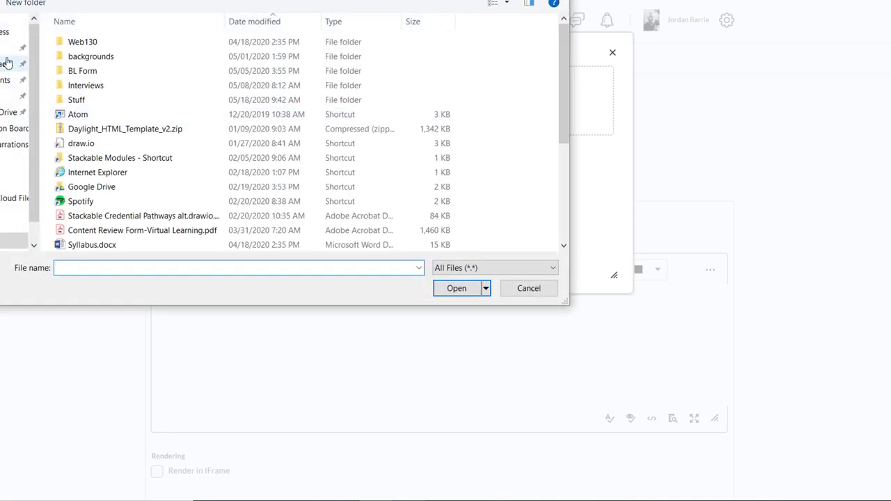
scroll(115, 99, "down", 4)
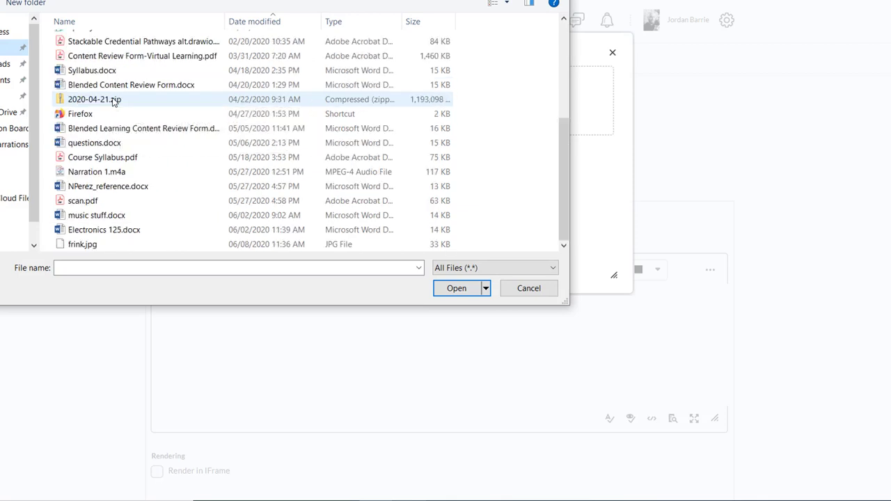
double_click(89, 244)
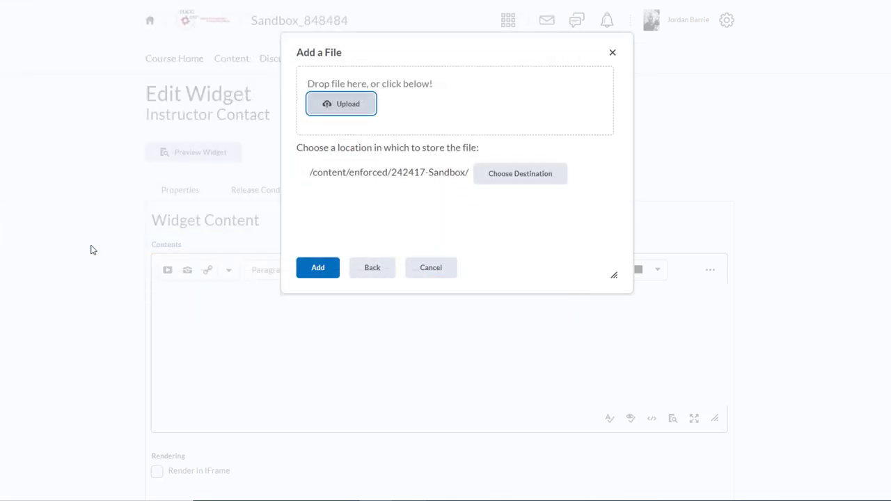
left_click(336, 277)
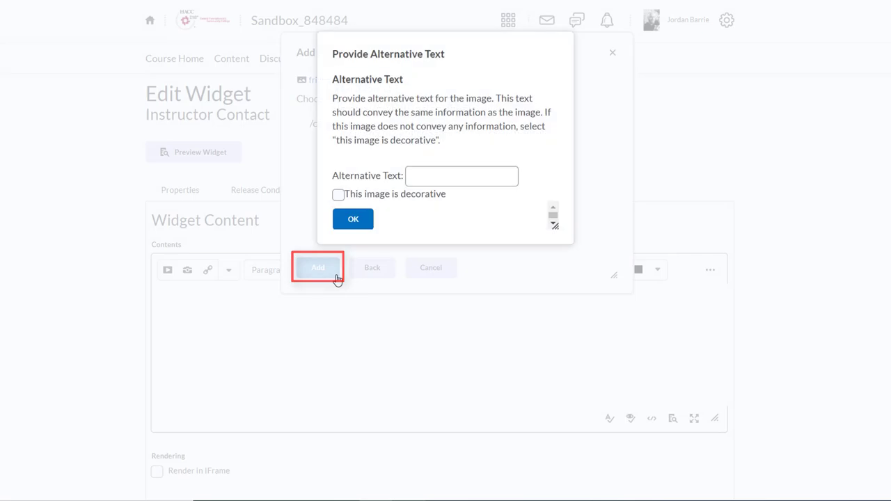
left_click(436, 183)
type("Professo")
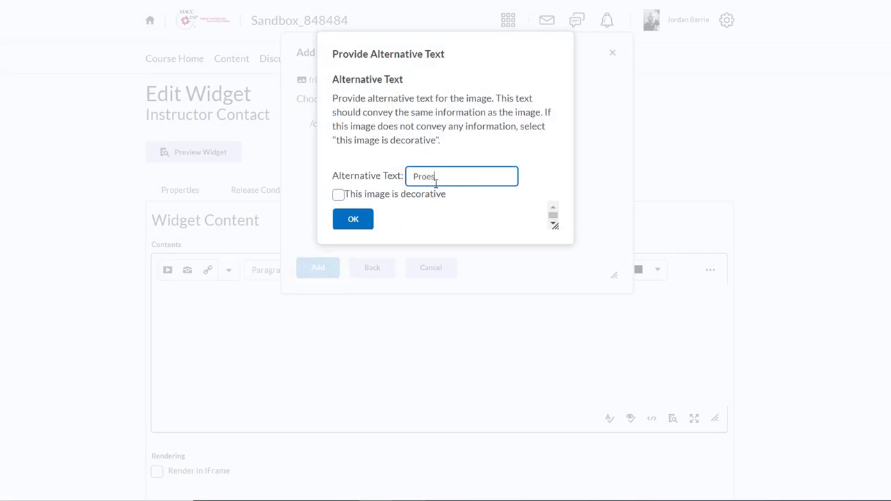
type("r Frink")
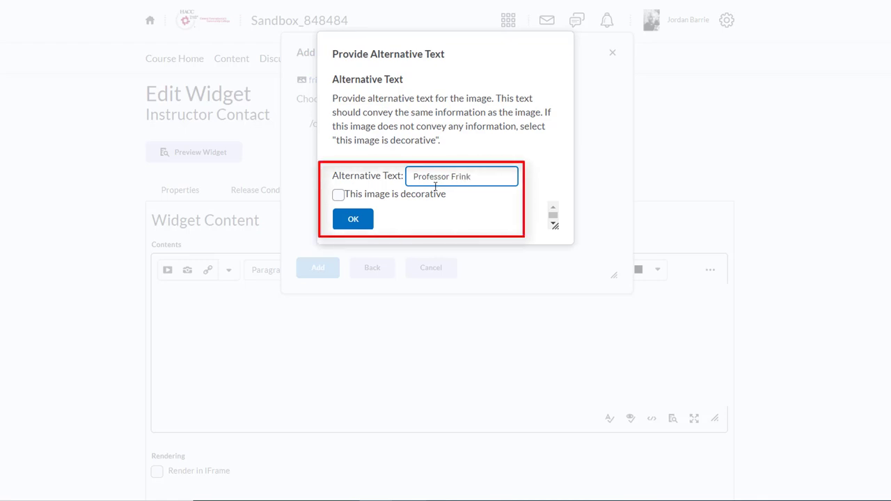
left_click(367, 225)
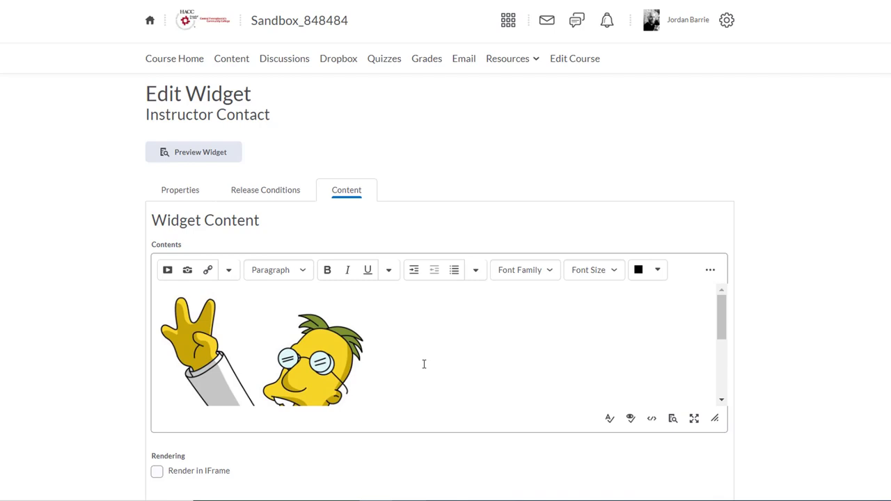
Resize the inserted photo smaller by dragging its corner handle
left_click(364, 370)
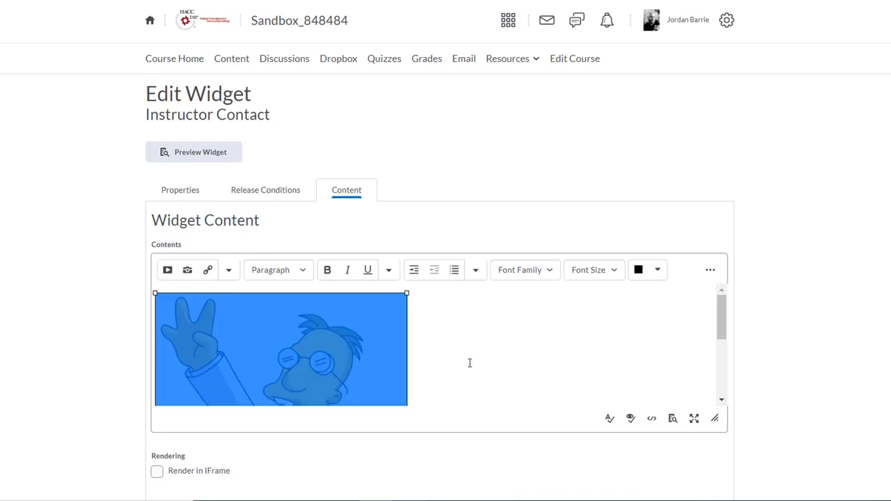
scroll(469, 362, "down", 5)
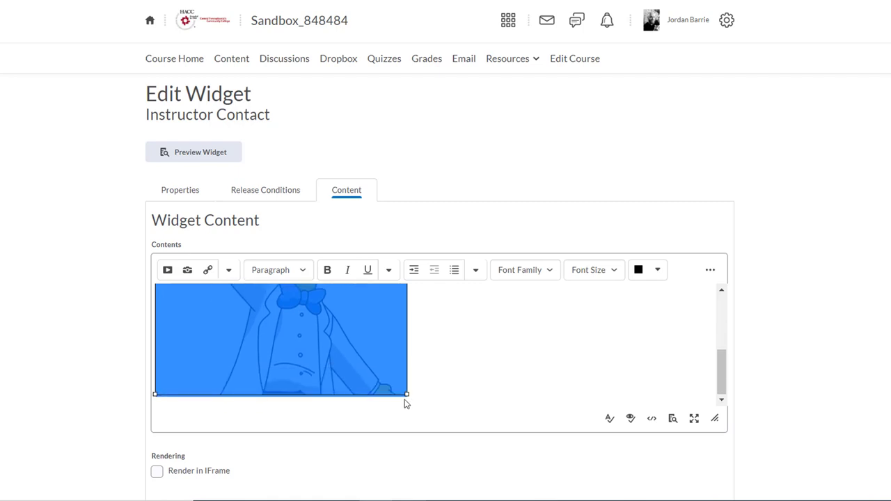
left_click_drag(406, 394, 306, 322)
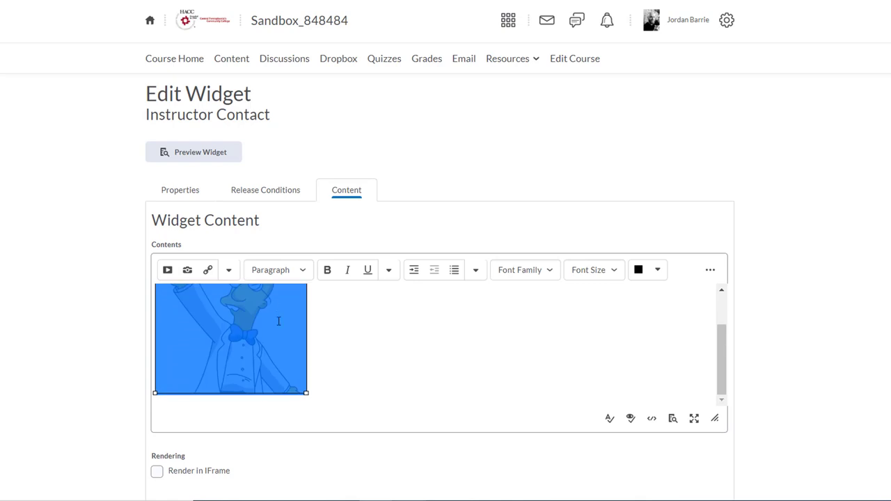
Paste the professor's contact details, office hours and Zoom link on a new line below the photo
left_click(336, 352)
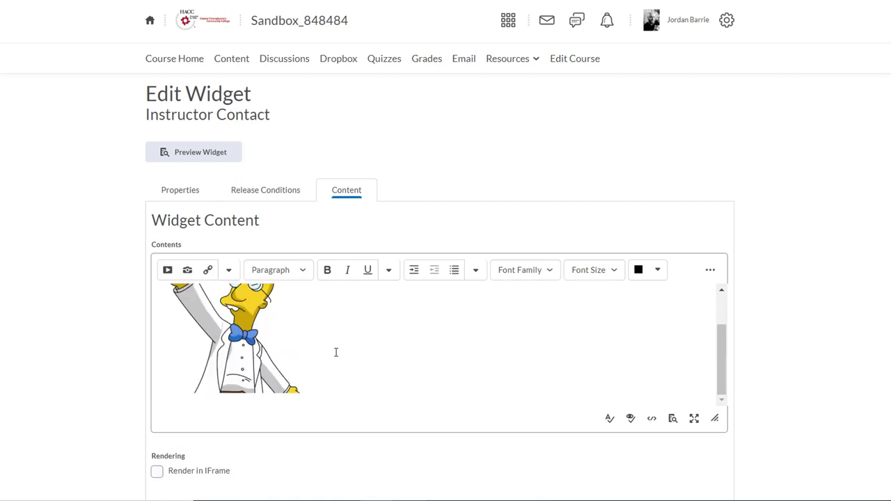
key("Return")
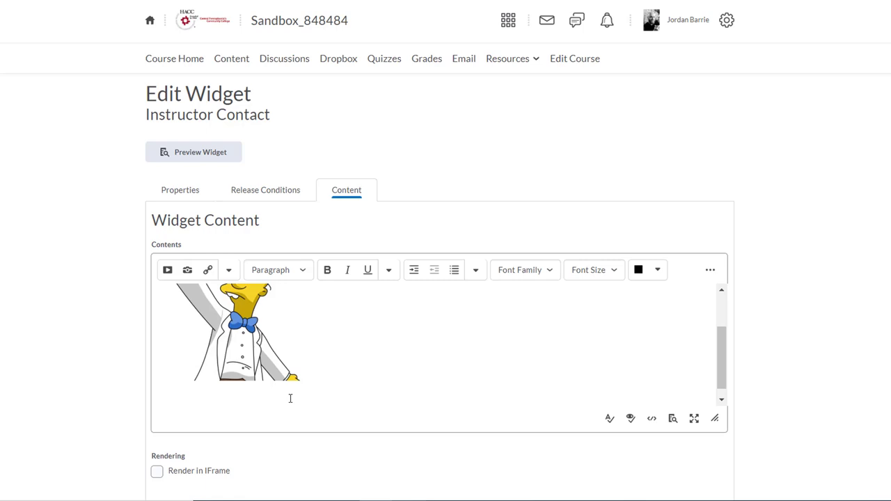
key("ctrl+v")
scroll(291, 399, "up", 1)
scroll(291, 399, "up", 5)
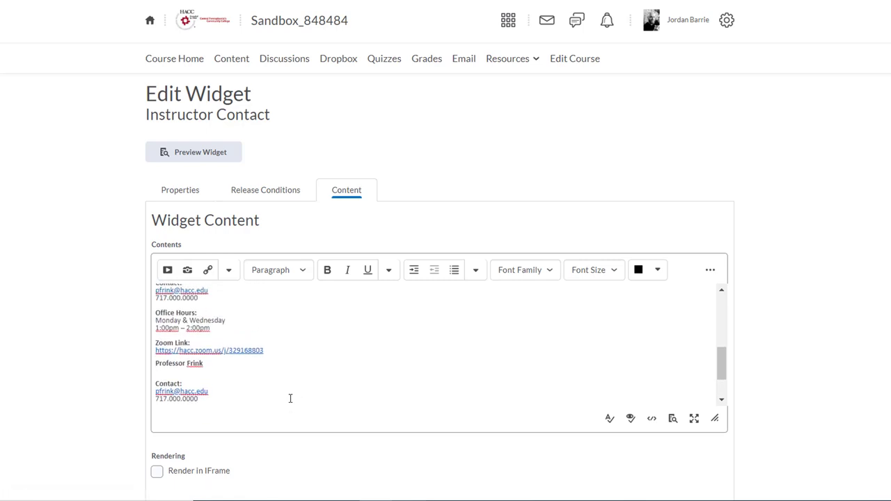
scroll(290, 398, "down", 1)
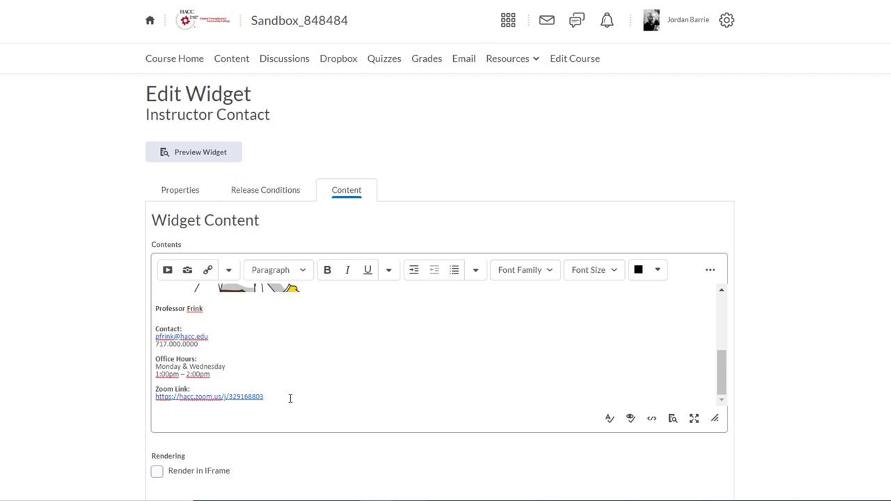
Preview the Instructor Contact widget, close the preview, then Save and Close
left_click(239, 162)
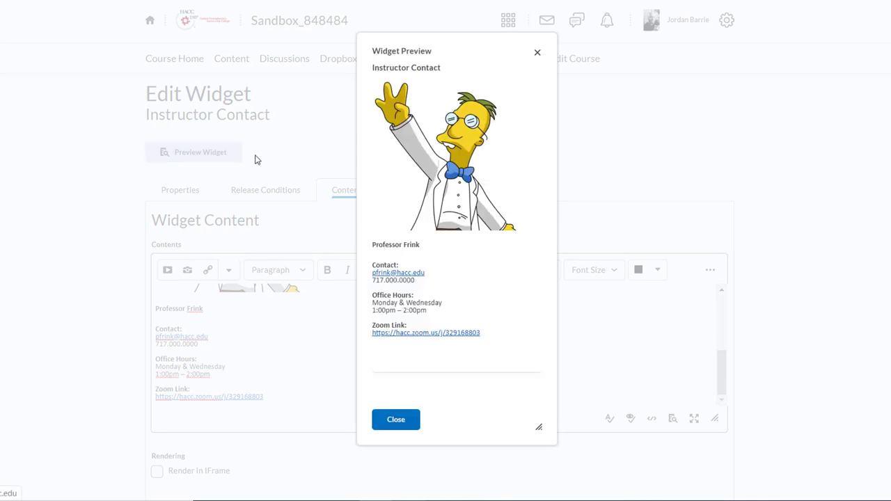
left_click(409, 421)
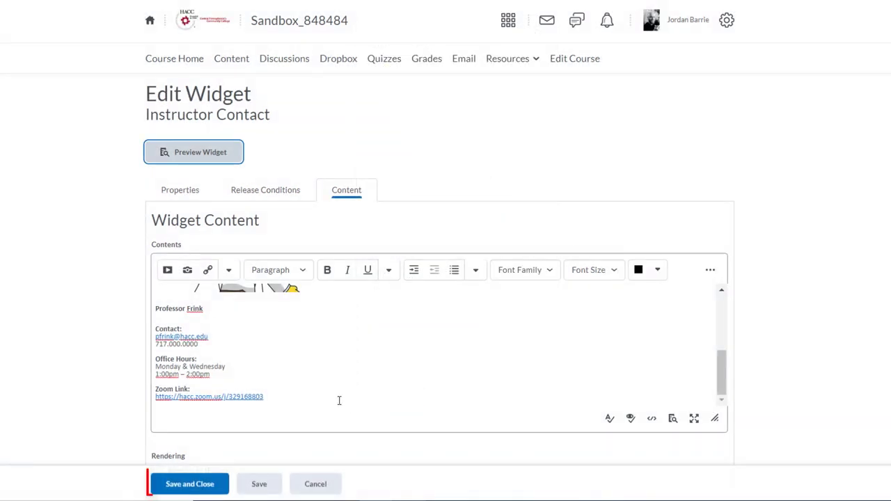
left_click(205, 483)
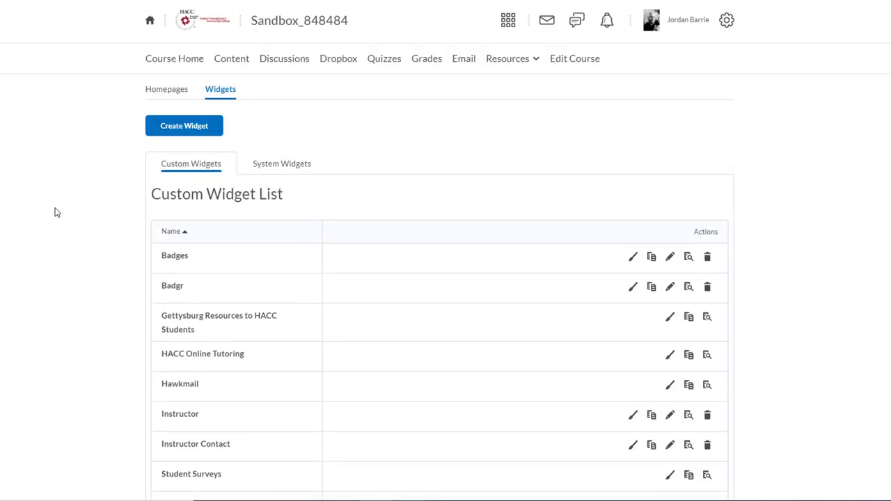
On the Homepages tab, copy HACC Course Home to create 'HACC Course Home - Copy'
left_click(158, 93)
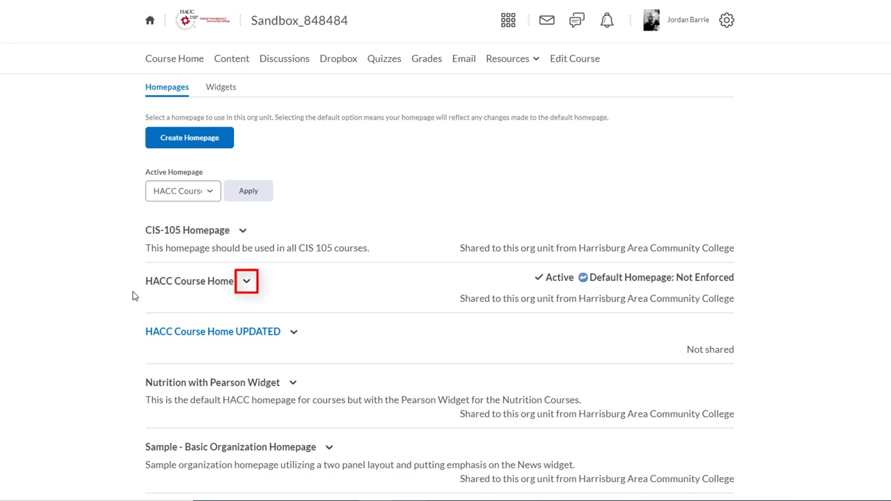
left_click(249, 292)
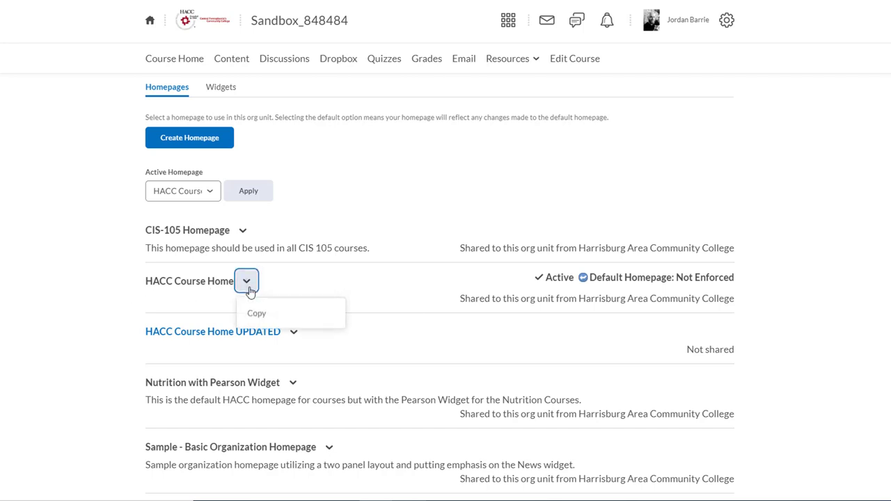
left_click(272, 314)
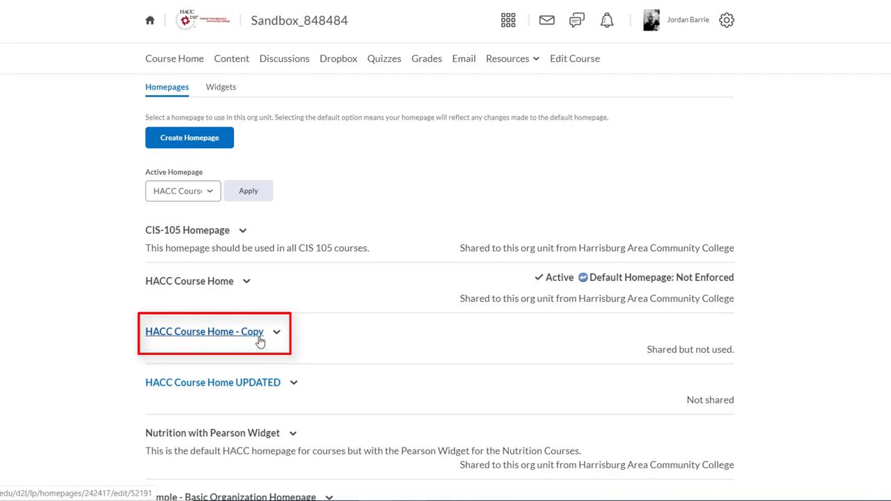
Rename 'HACC Course Home - Copy' to the instructor's surname plus 'Homepage' and scroll to its widget layout
left_click(259, 340)
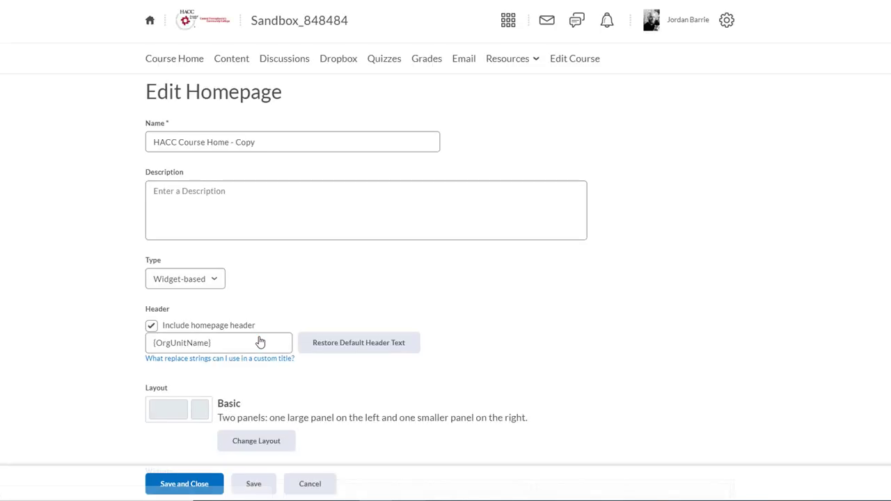
left_click(401, 142)
key("ctrl+a")
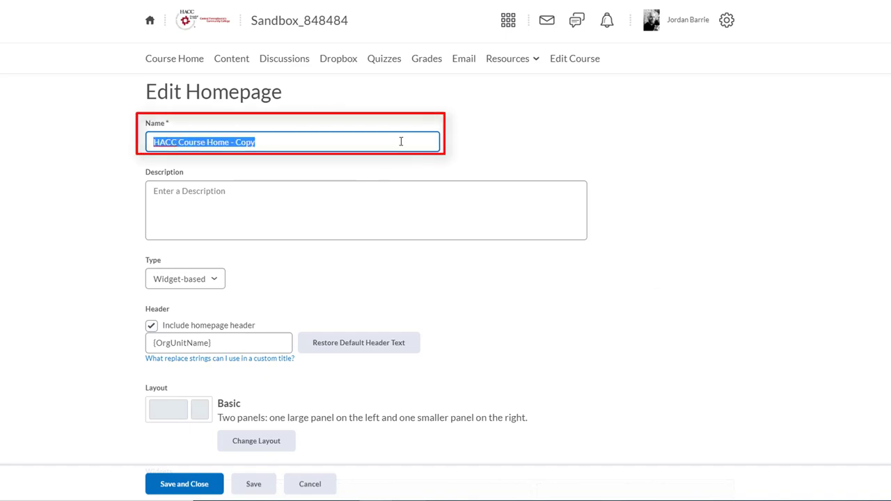
type("Barrie Homepage")
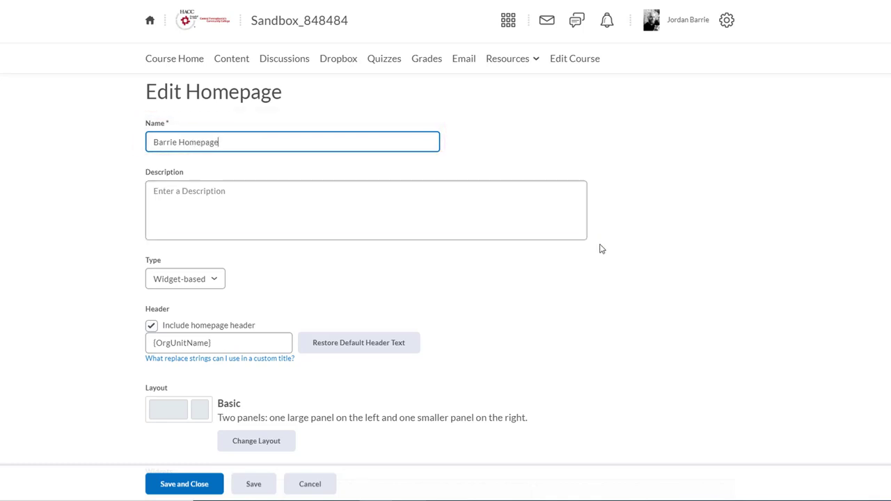
left_click(595, 273)
scroll(596, 273, "down", 3)
scroll(595, 274, "down", 6)
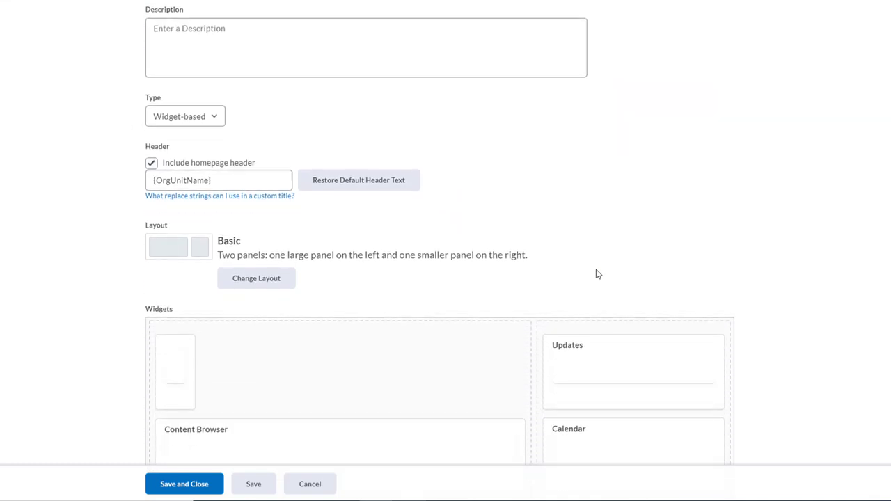
scroll(596, 273, "down", 3)
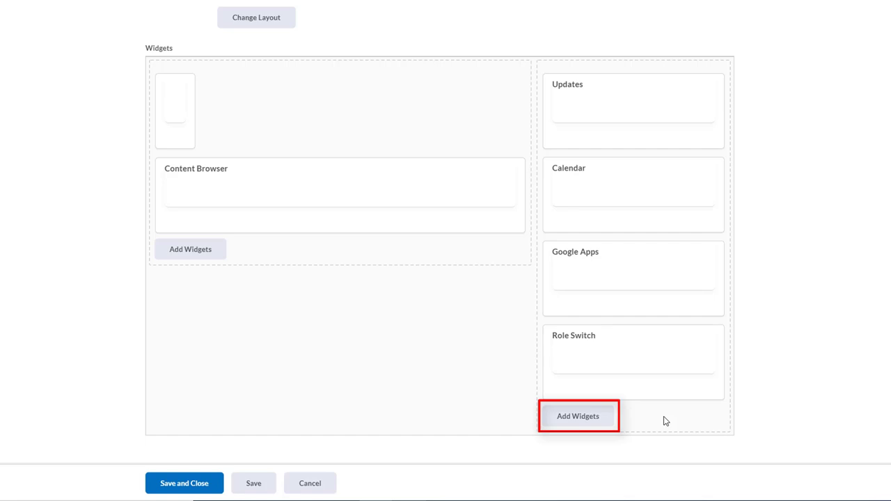
Add the custom Instructor Contact widget to the right panel, below Role Switch
left_click(608, 424)
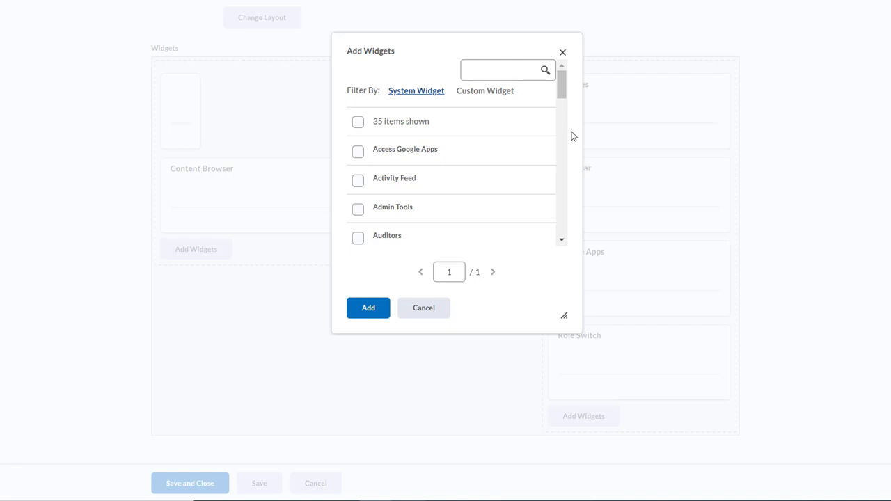
left_click(510, 97)
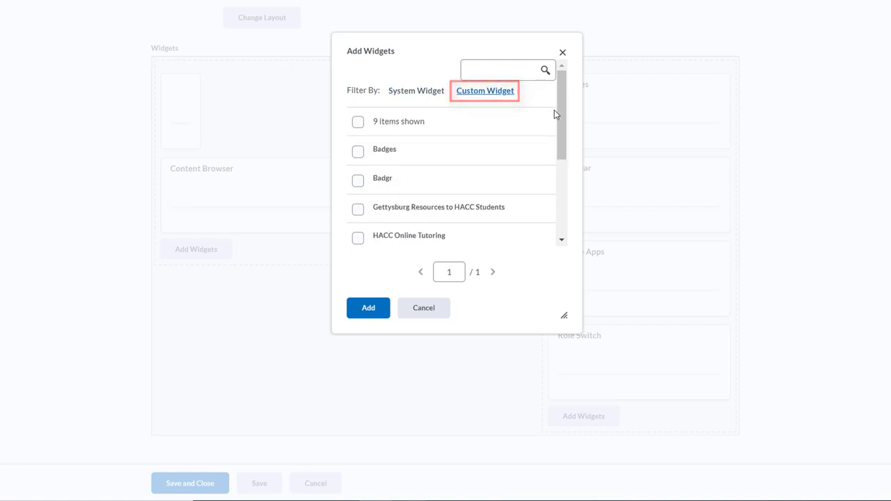
left_click_drag(561, 115, 562, 206)
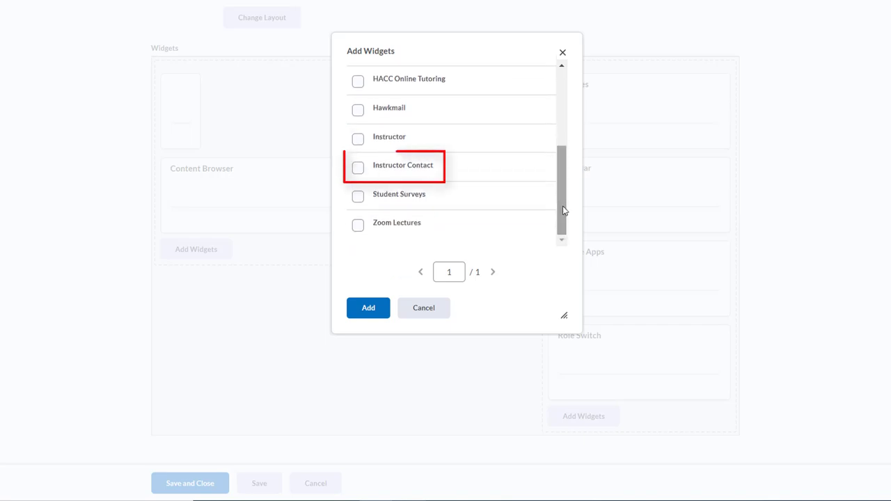
left_click(358, 171)
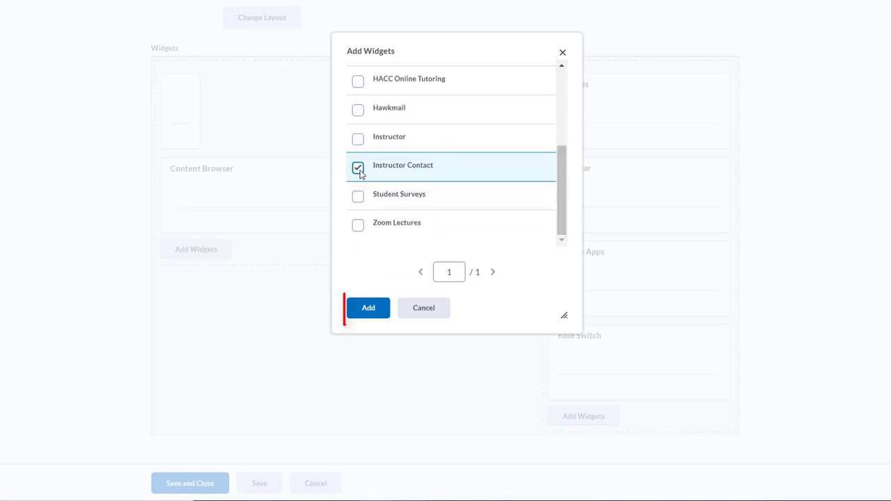
left_click(381, 313)
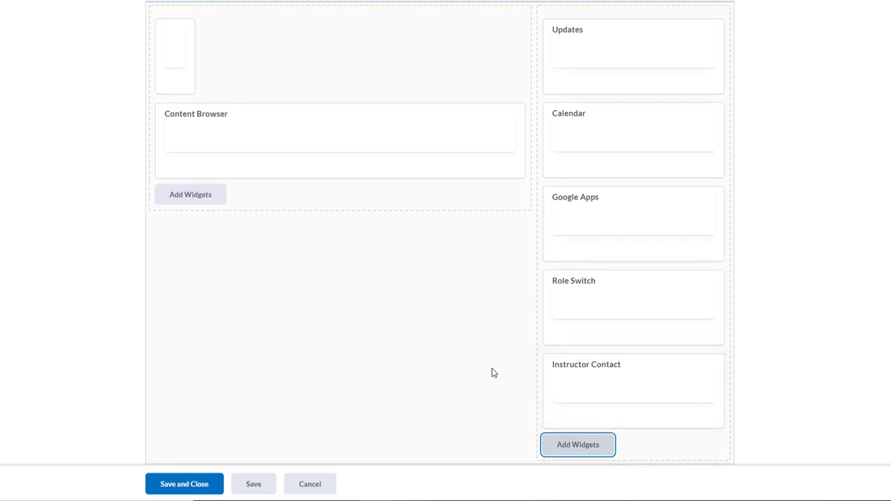
Move Instructor Contact above Updates at the top of the right column and save the homepage
mouse_move(577, 382)
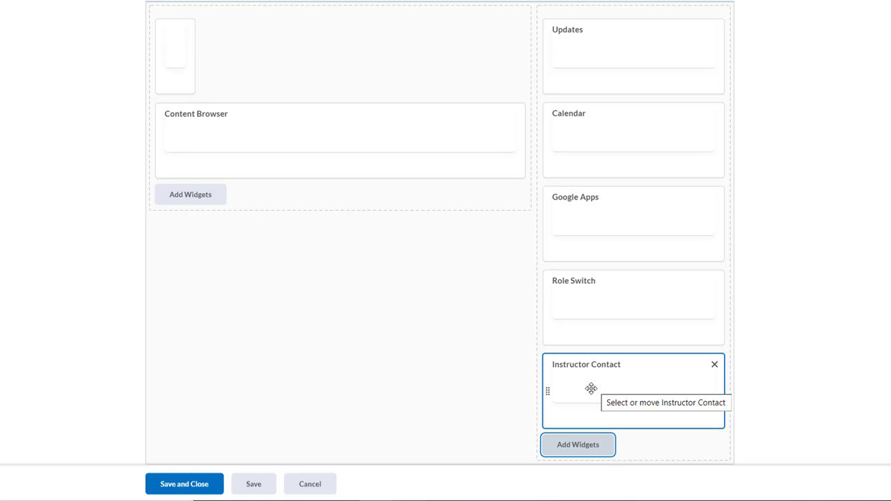
left_click_drag(591, 388, 589, 32)
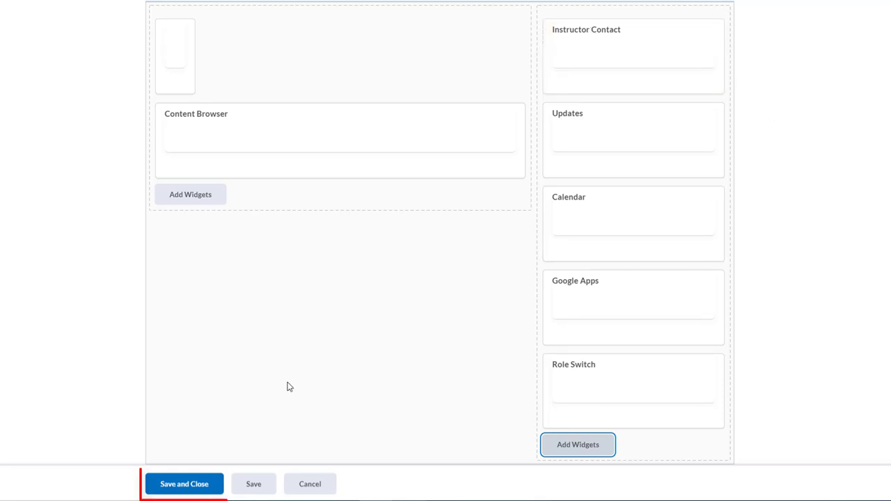
left_click(199, 483)
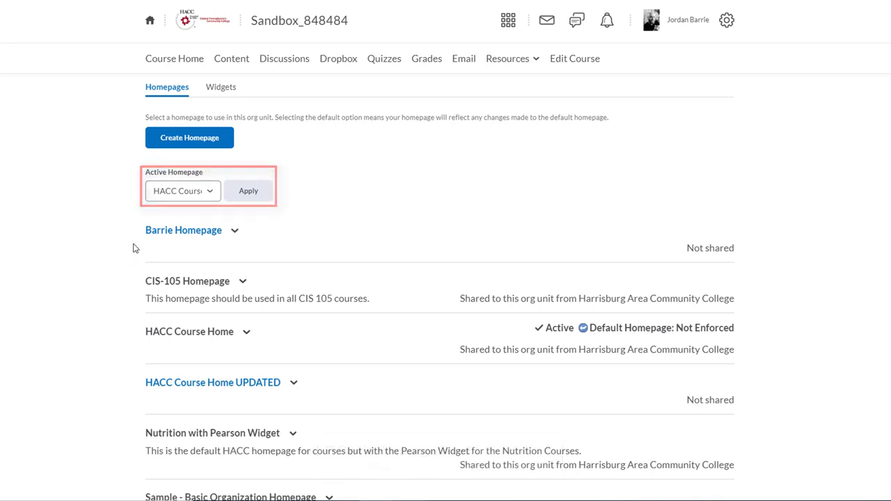
Apply the renamed homepage as the Active Homepage and open Course Home to check it
left_click(213, 202)
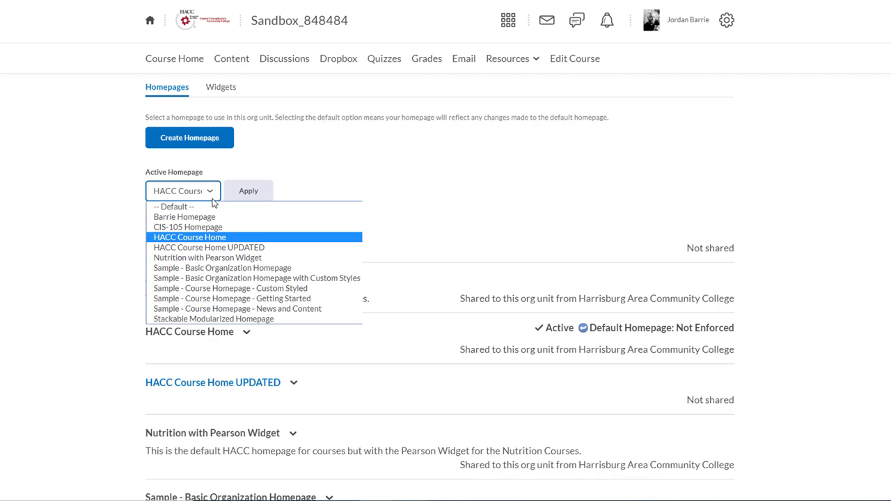
left_click(214, 217)
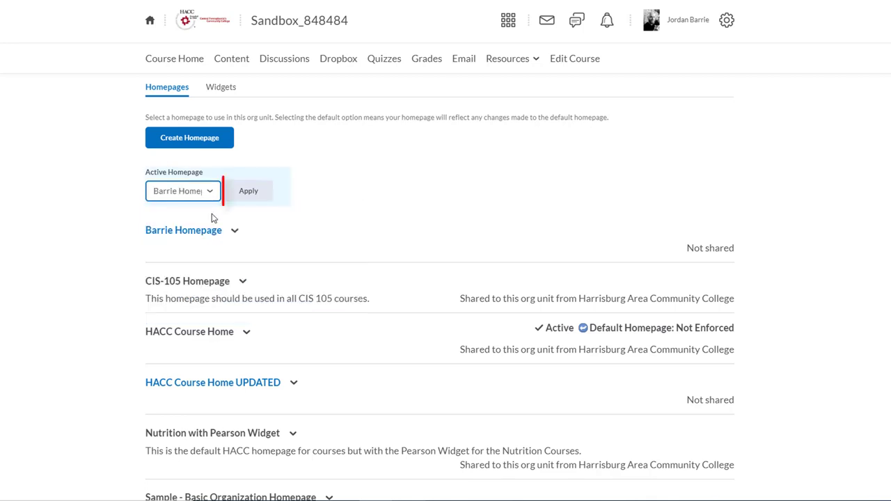
left_click(270, 198)
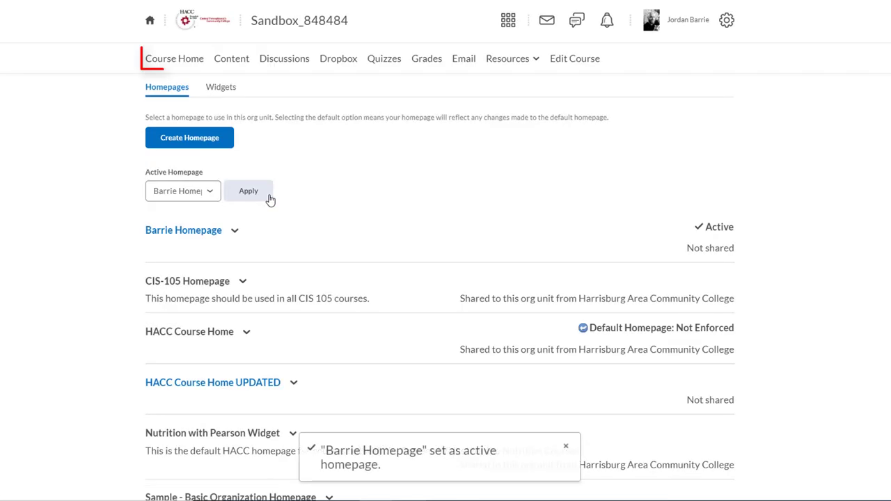
left_click(201, 66)
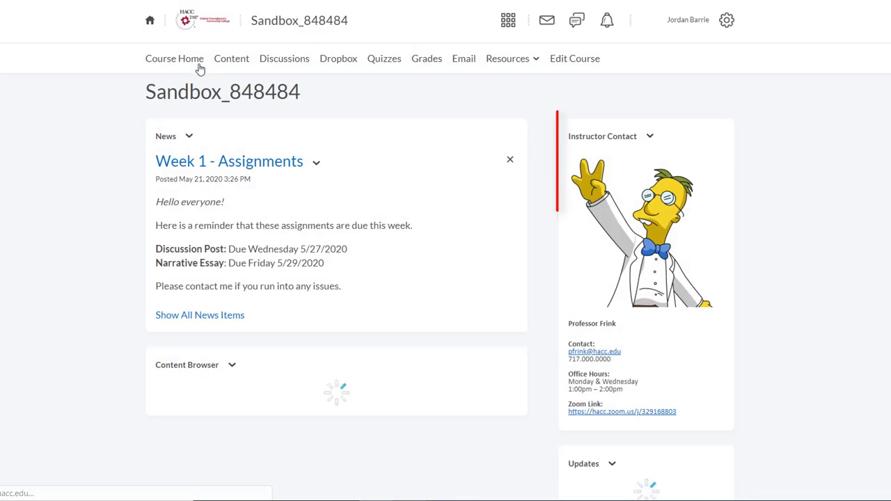